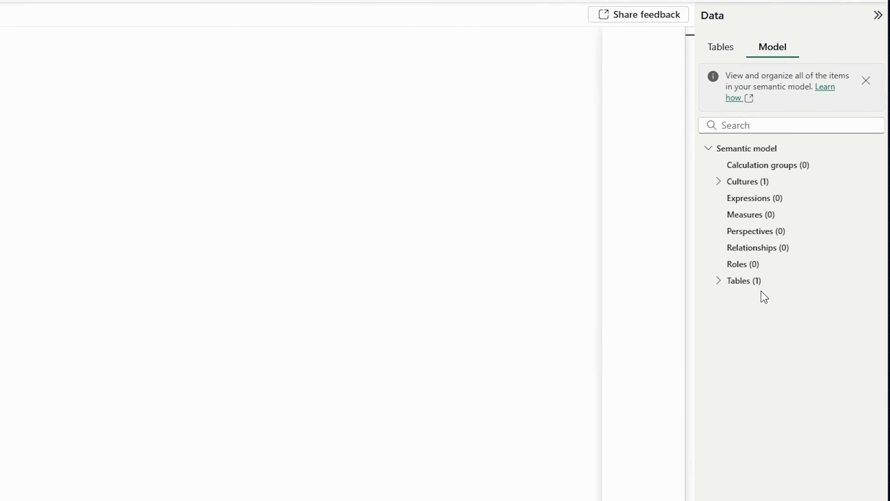
Script the AlienSignals table as TMDL, look through its column and partition definitions, and clear the script.
left_click(760, 271)
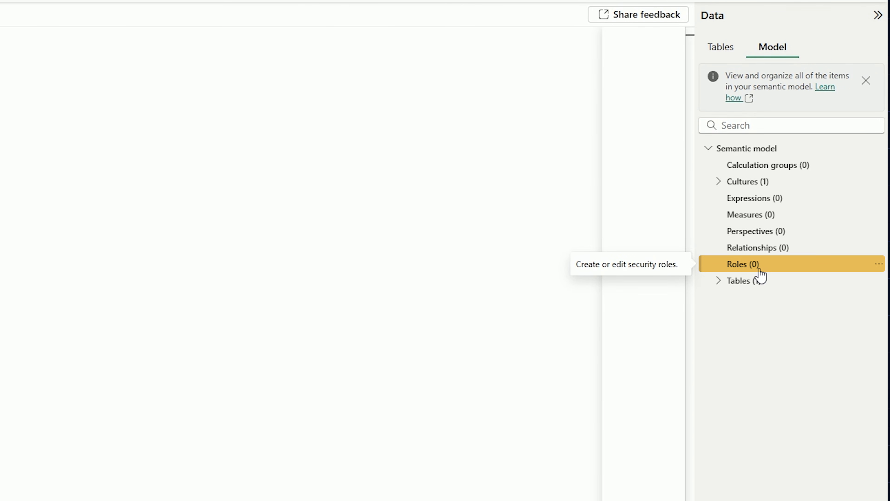
left_click(722, 48)
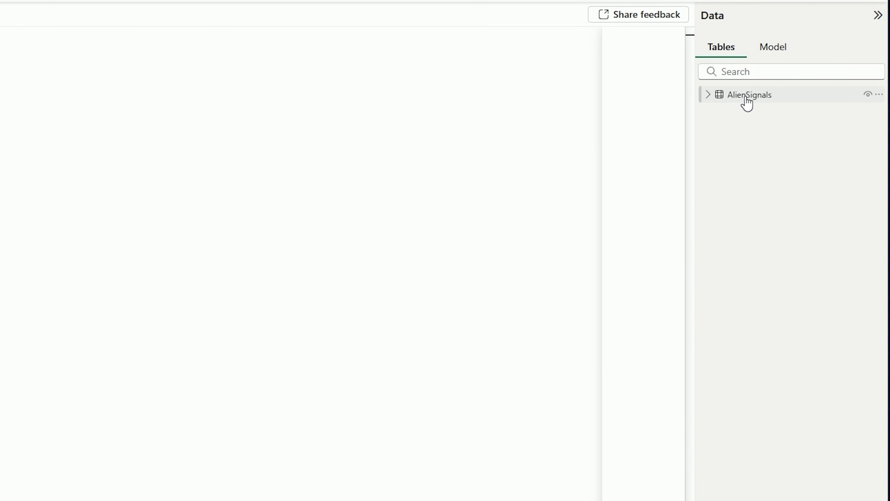
left_click_drag(747, 102, 202, 145)
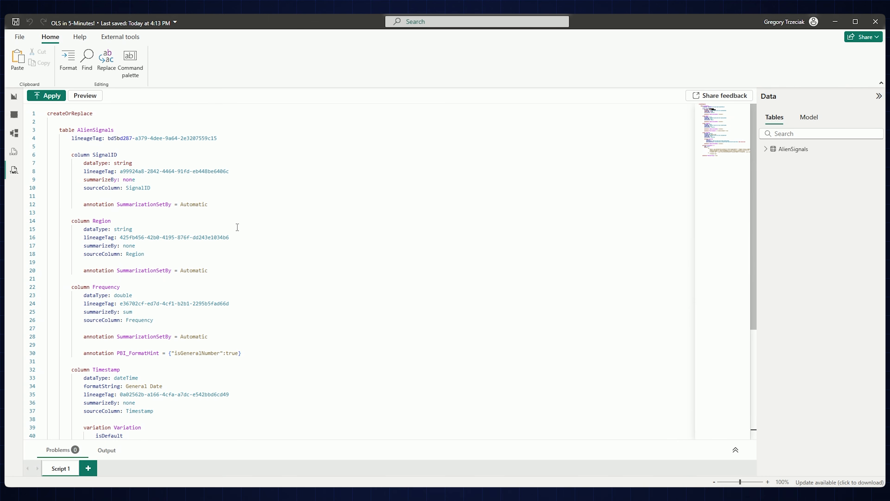
scroll(237, 227, "down", 5)
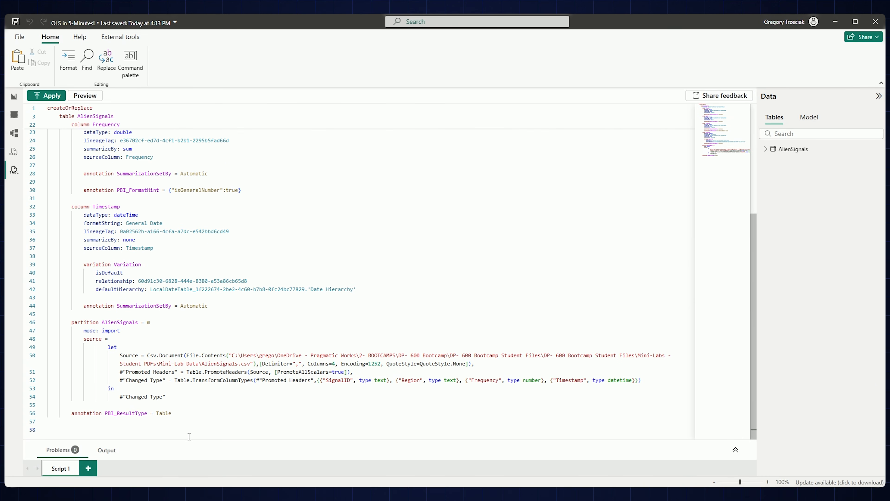
left_click_drag(189, 432, 6, 42)
key("Delete")
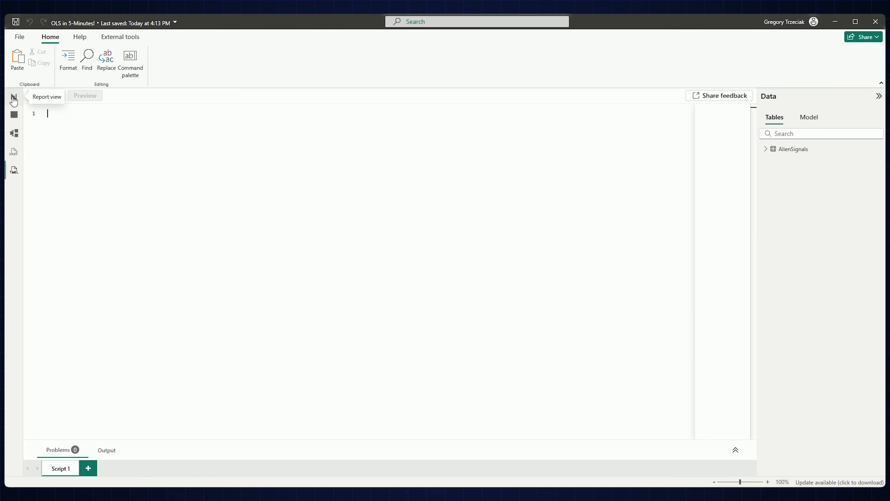
From the report, create a security role named NoSiteAccess without any row filter rules and save it.
left_click(13, 97)
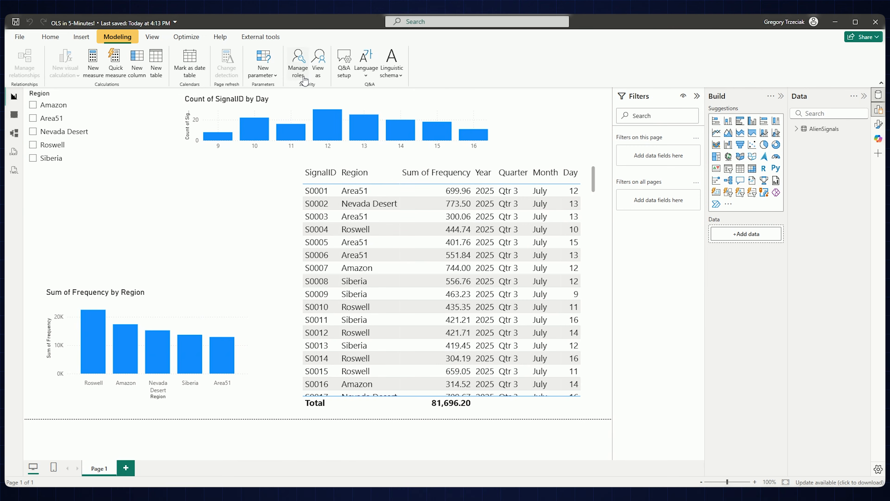
left_click(304, 78)
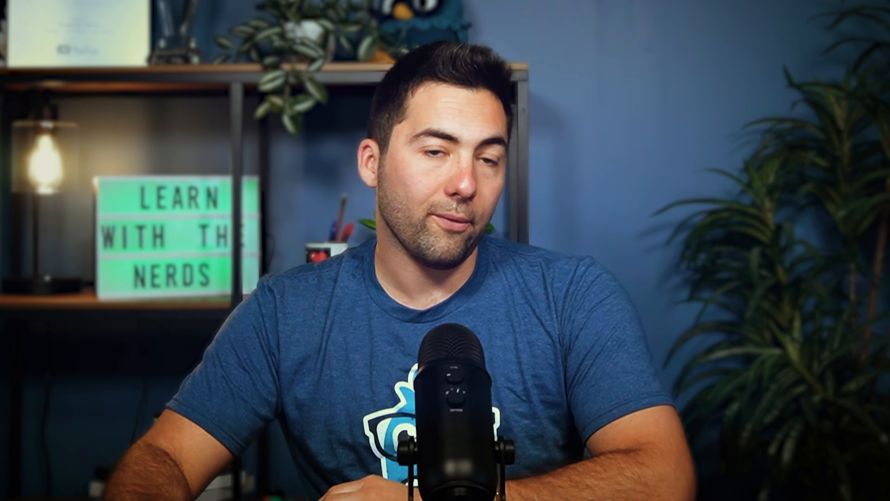
left_click(132, 165)
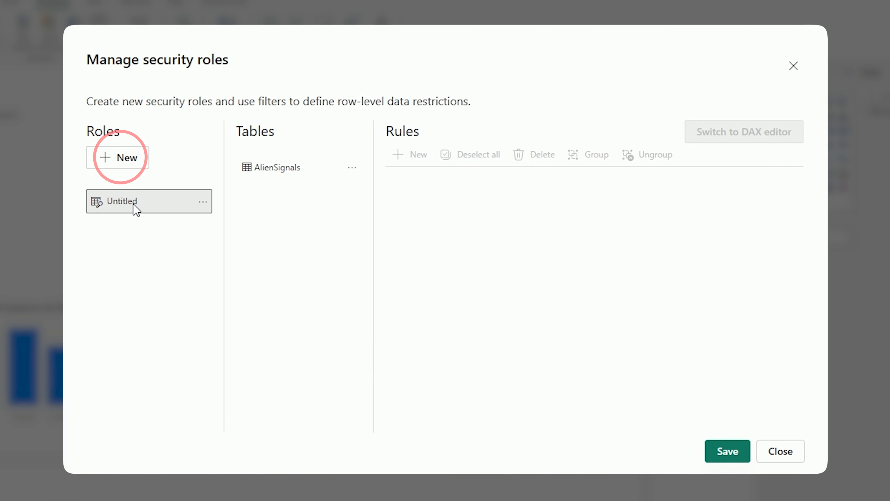
left_click(131, 204)
double_click(131, 204)
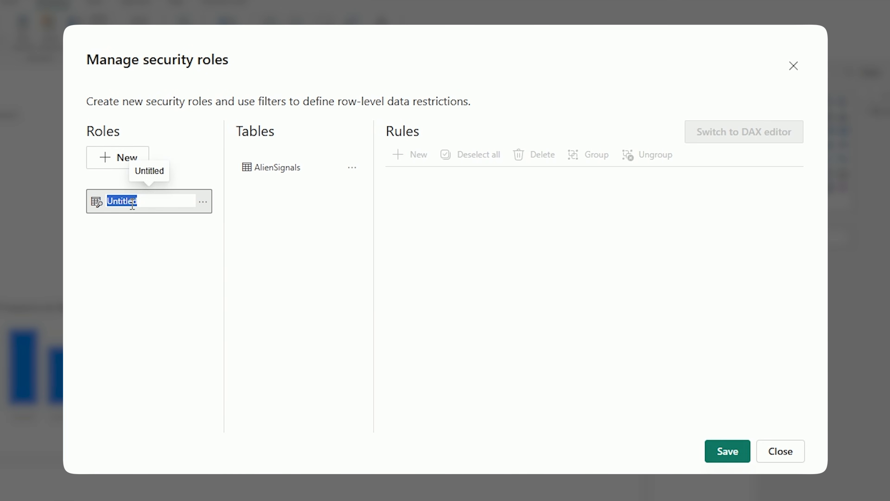
key("BackSpace")
type("NoSiteAd")
type("cess")
left_click(280, 171)
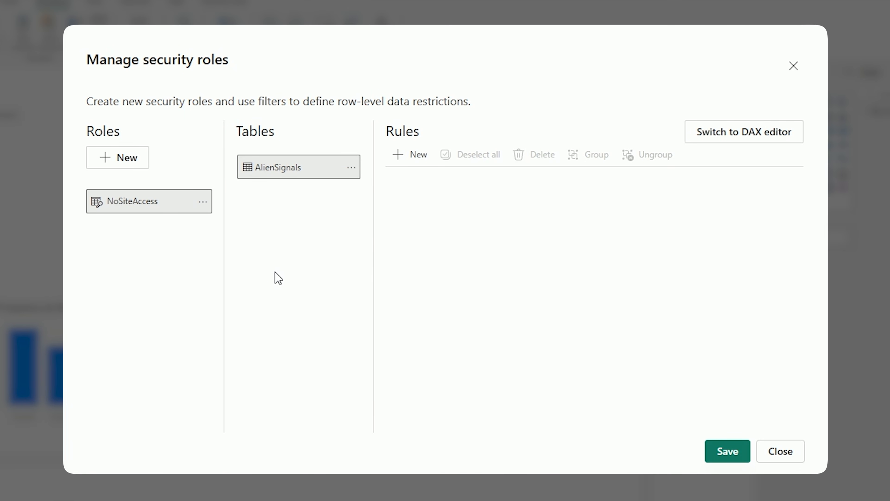
left_click(732, 453)
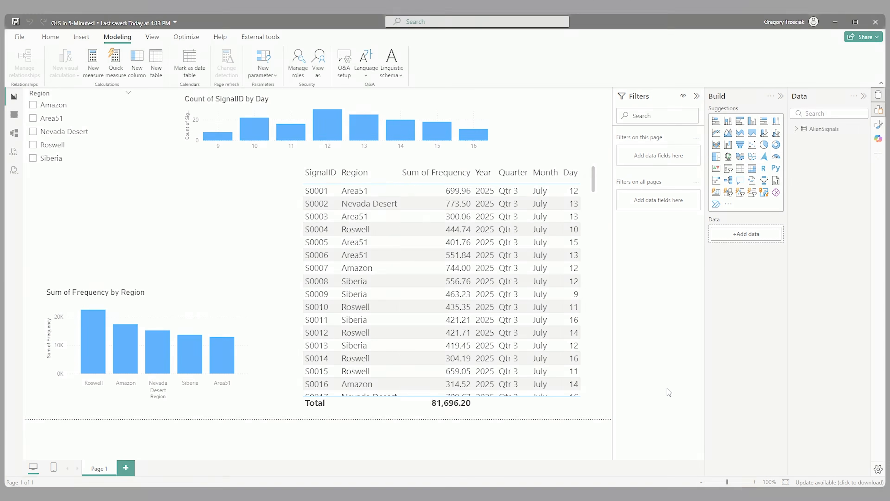
Check the Region field of AlienSignals in the report, and script the NoSiteAccess role in TMDL view.
left_click(795, 130)
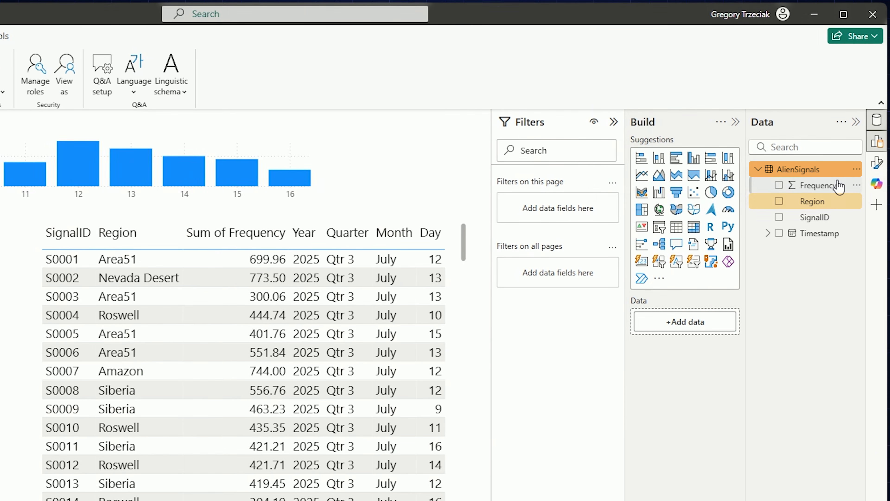
left_click(834, 202)
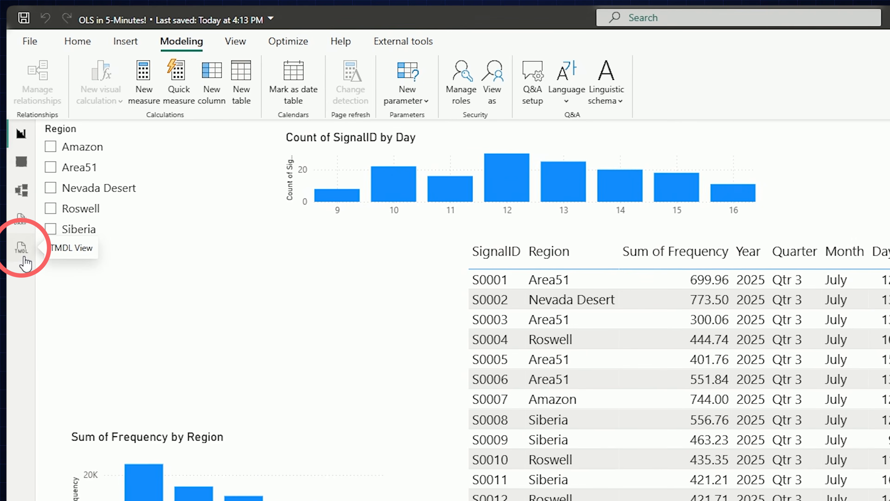
left_click(22, 249)
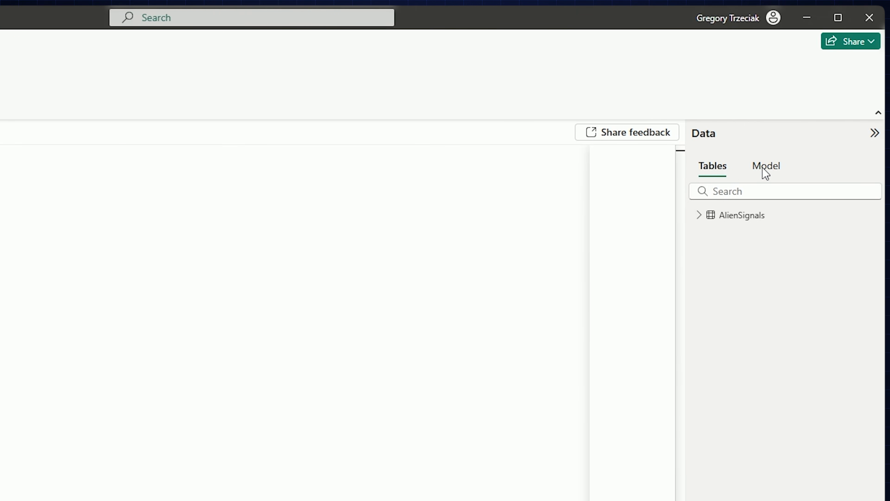
left_click(766, 168)
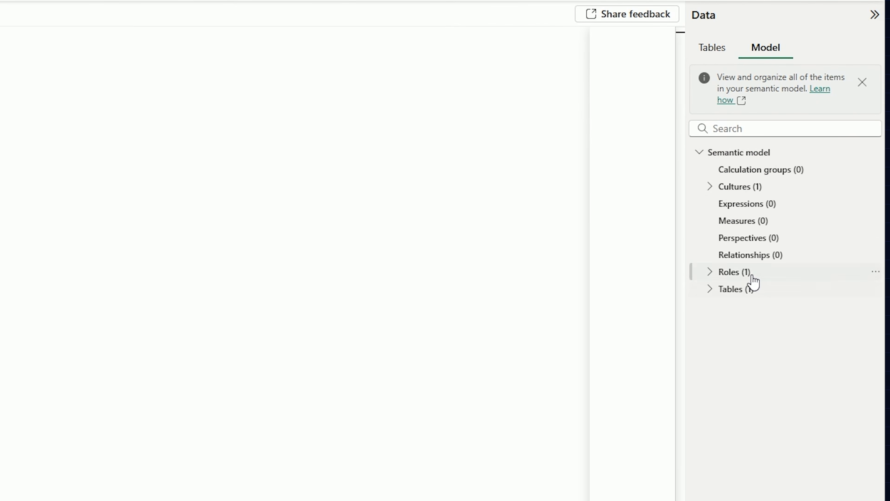
left_click_drag(749, 277, 687, 279)
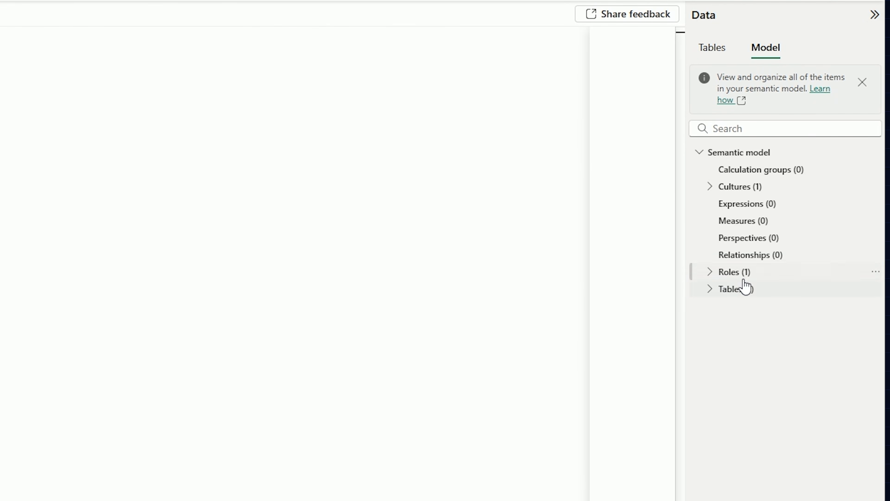
left_click(709, 274)
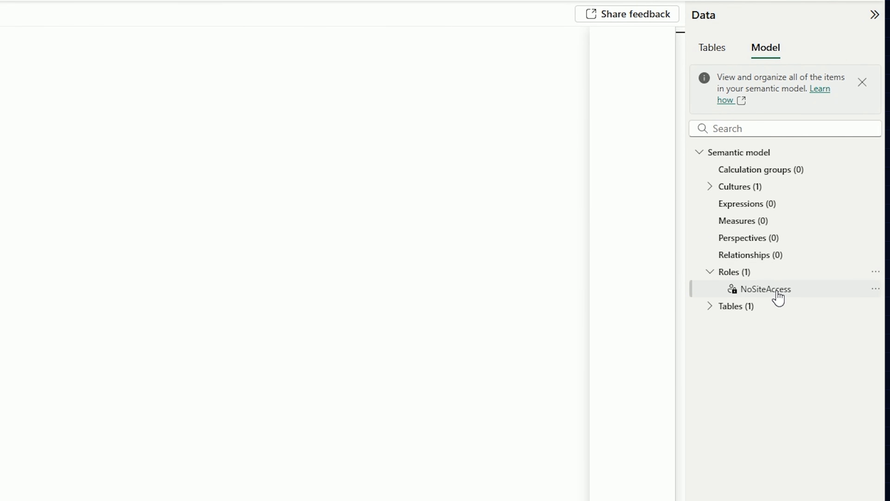
left_click_drag(777, 296, 213, 147)
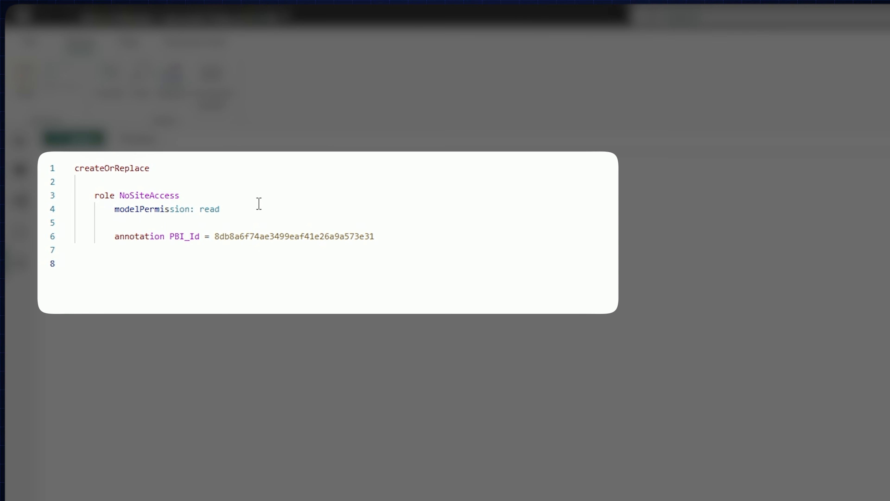
Add a tablePermission entry for AlienSignals below the role's modelPermission line.
left_click(258, 205)
key("Return")
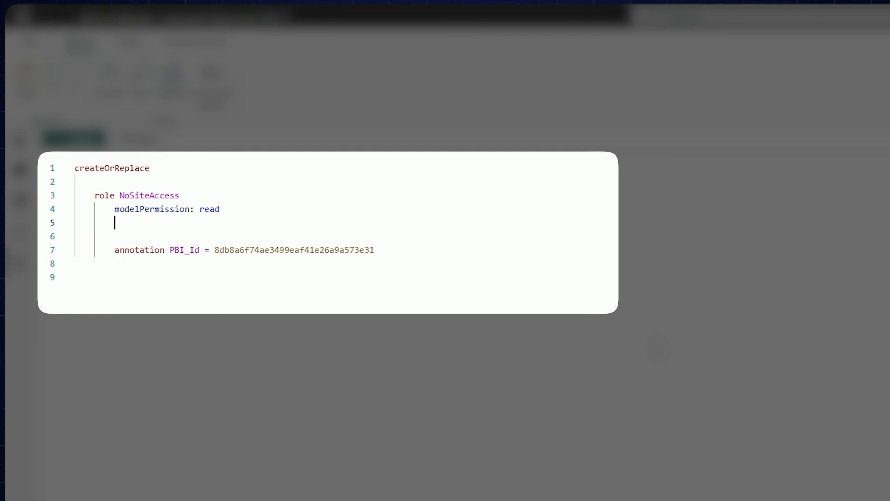
type("table")
key("Tab")
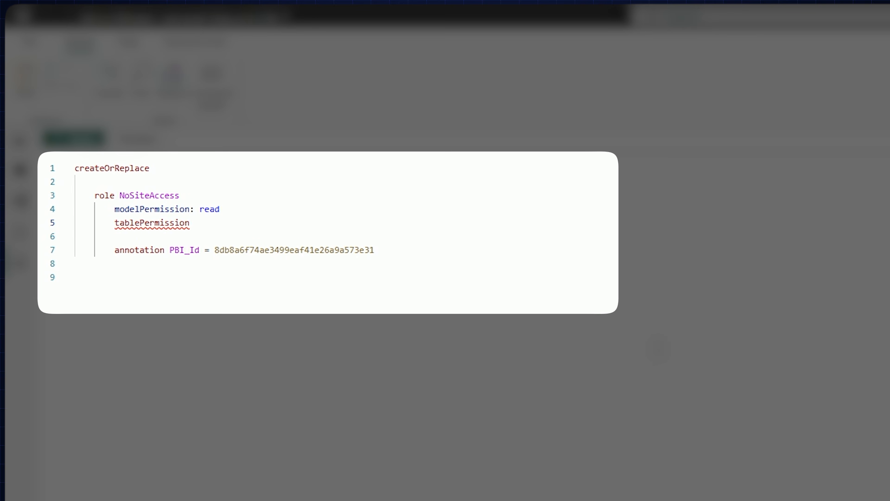
type("Alien")
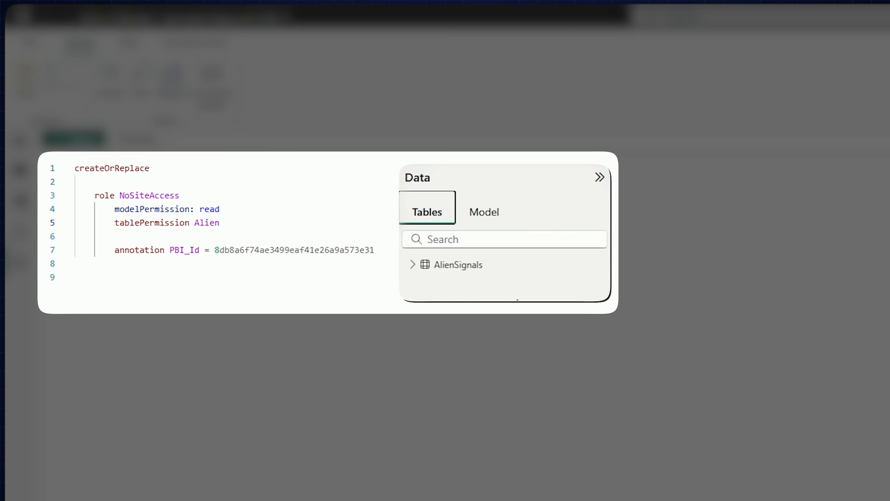
left_click(232, 221)
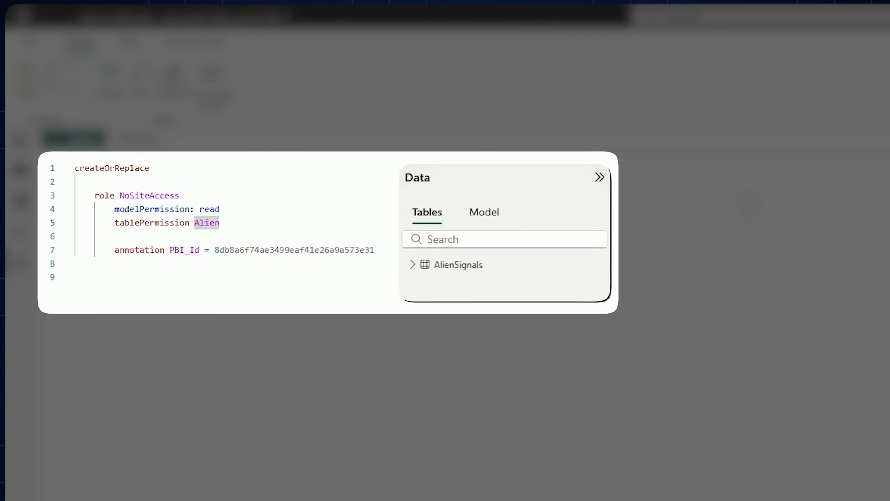
type("Signals")
key("Return")
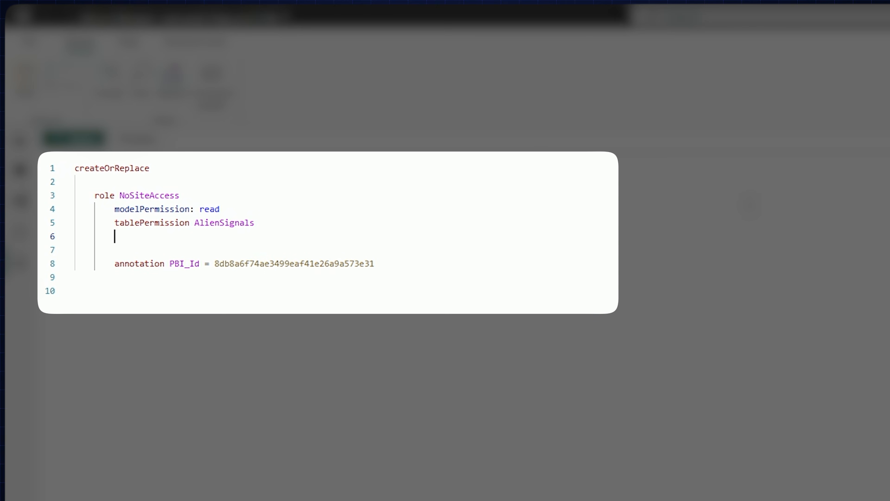
Nest metadataPermission: read under the AlienSignals table permission.
key("Tab")
type("metada")
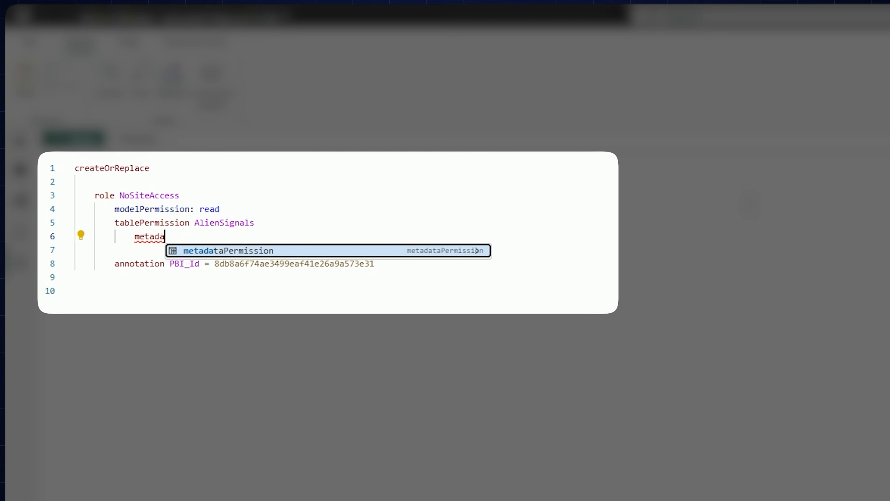
key("Tab")
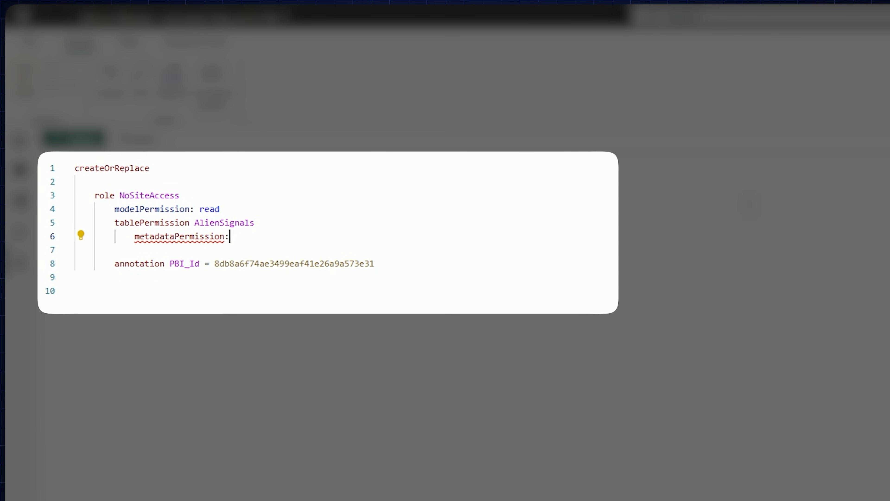
type(": re")
key("Tab")
key("Return")
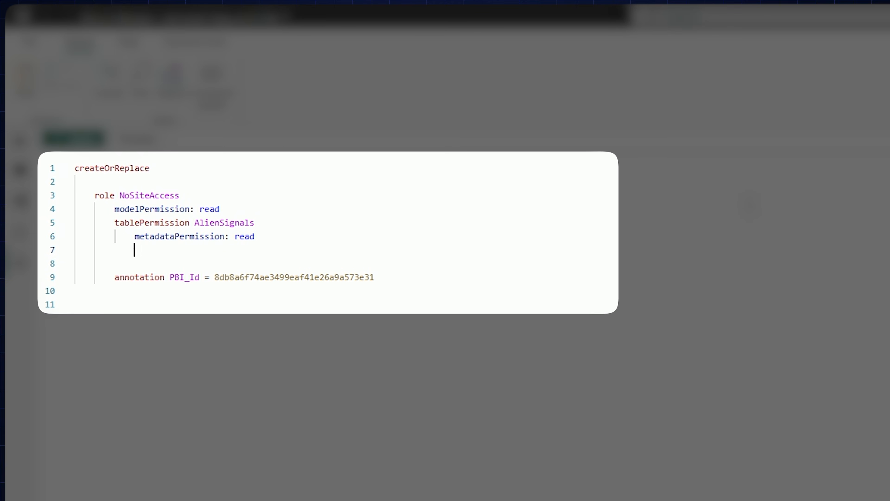
Add columnPermission Region = none under the AlienSignals table permission and apply the script to the model.
type("column")
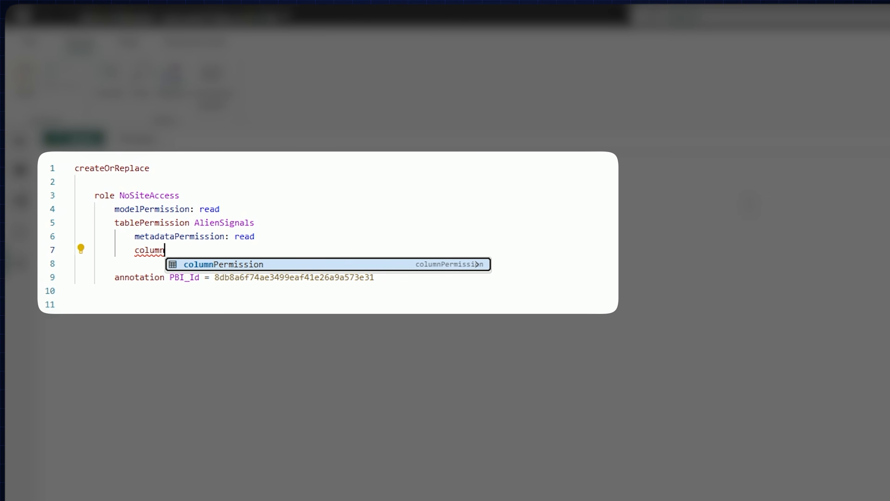
type("Perm")
key("Tab")
type("R")
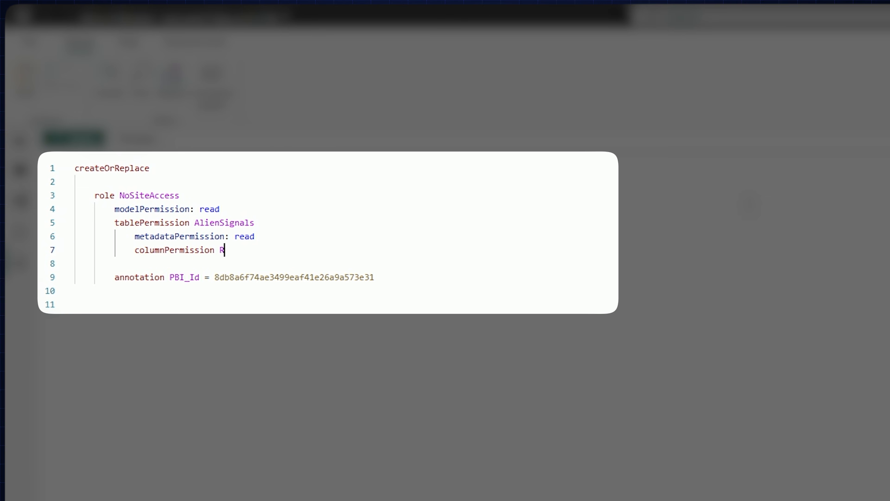
type("egion = none")
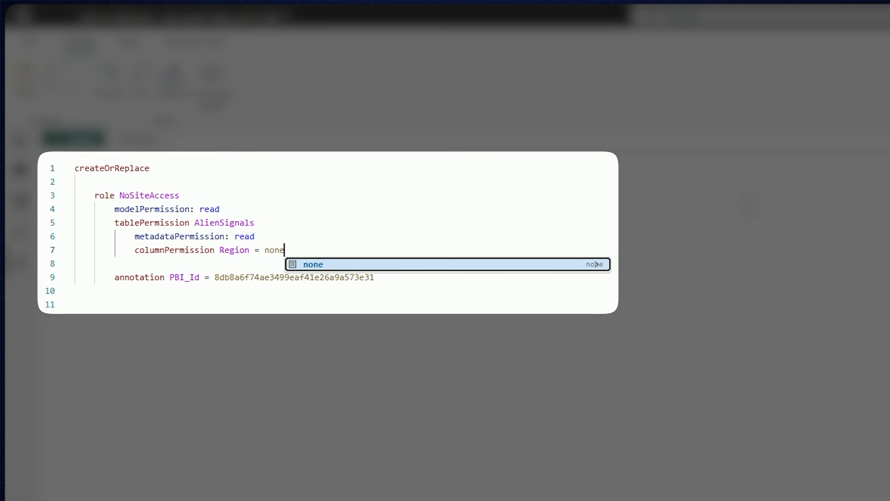
key("Tab")
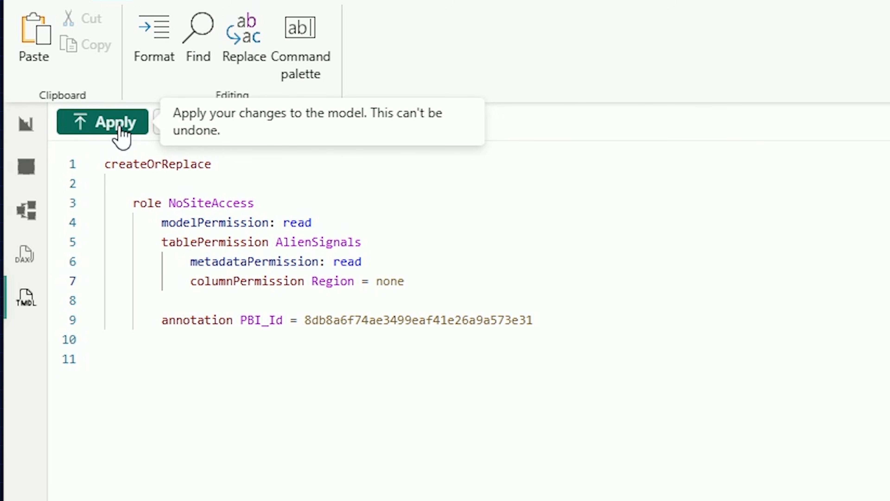
left_click(119, 132)
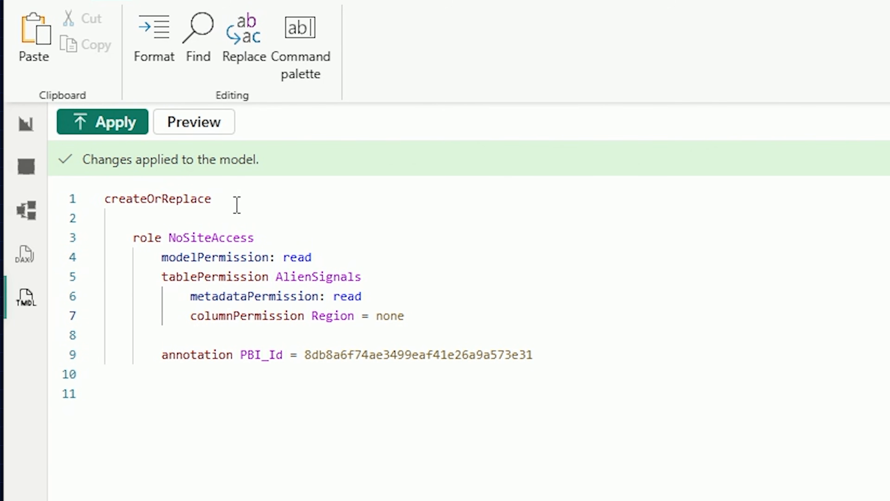
Return to the report and view it as the NoSiteAccess role.
left_click(24, 126)
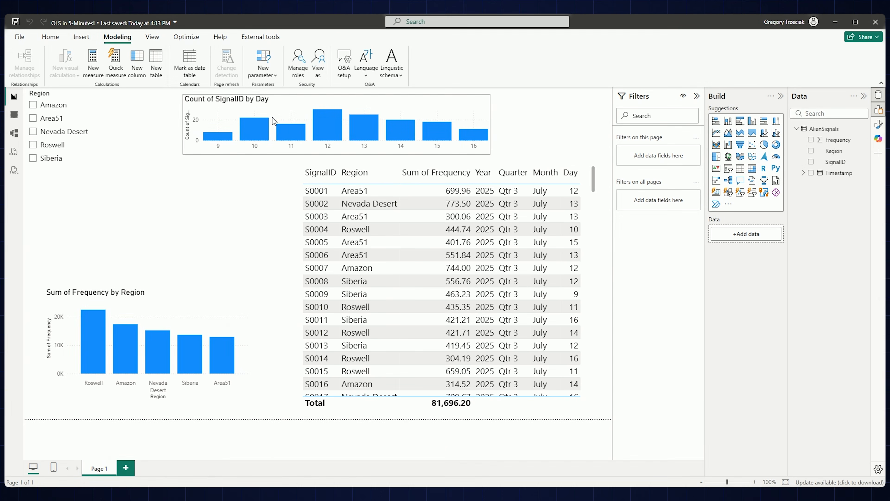
left_click(322, 76)
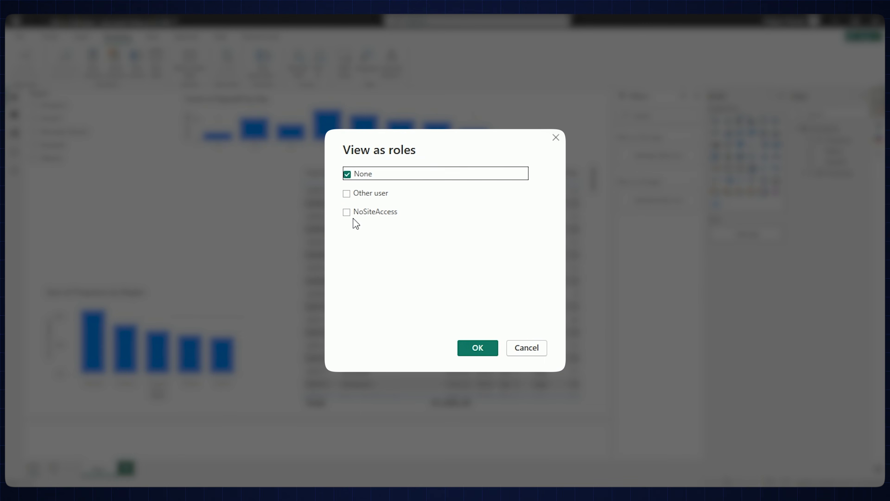
left_click(356, 215)
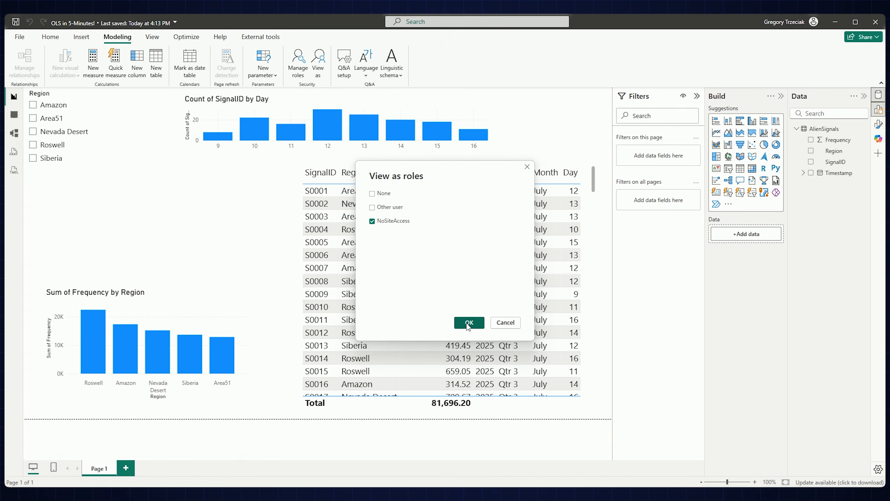
left_click(468, 322)
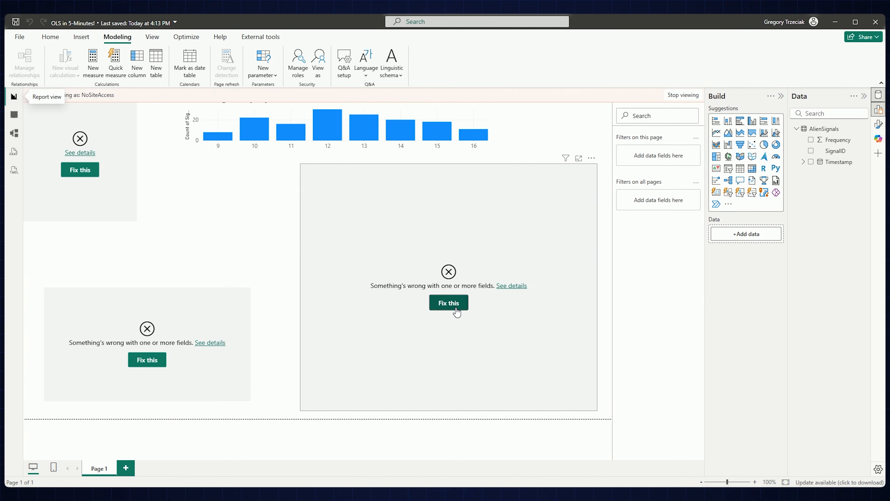
Apply the automatic fix to the broken table, the frequency column chart and the region slicer.
left_click(452, 306)
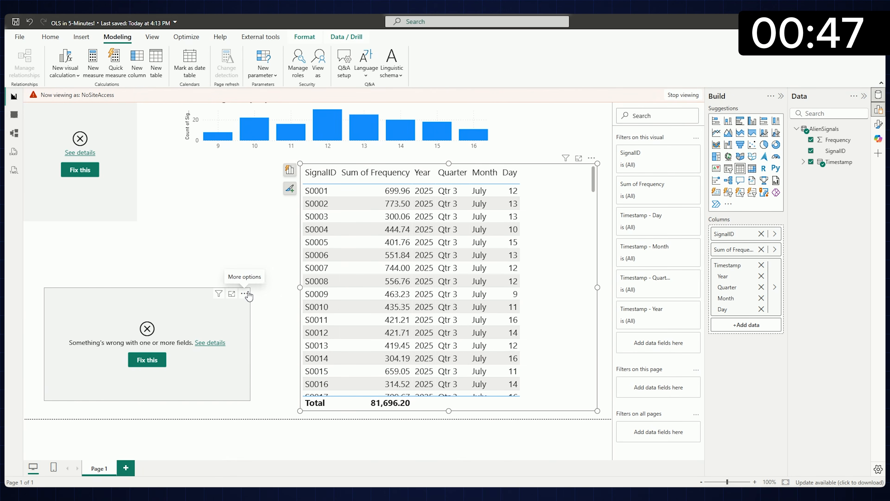
left_click(151, 362)
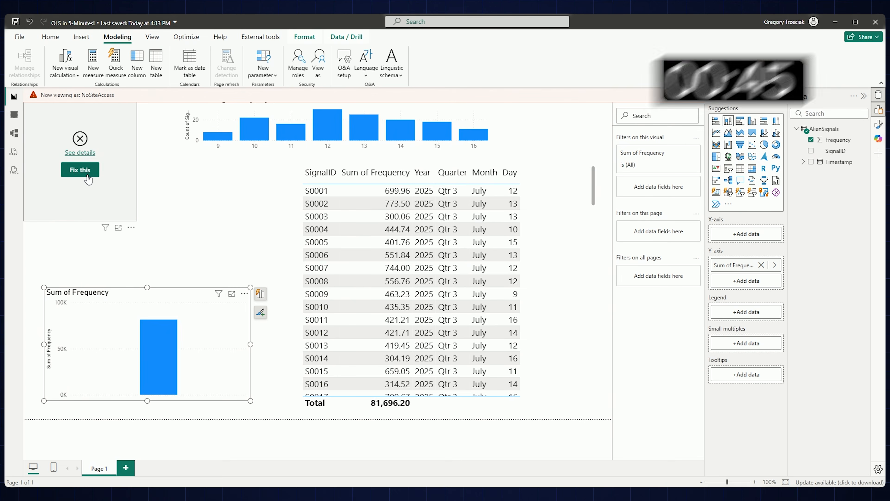
left_click(80, 170)
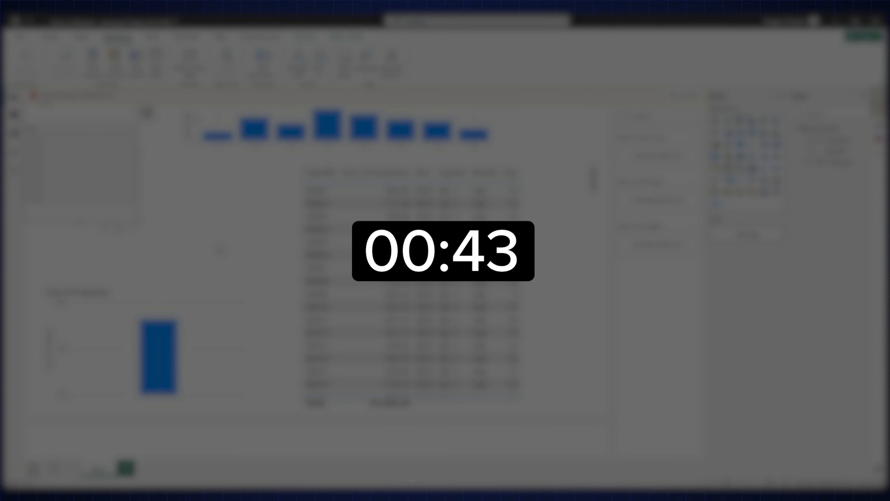